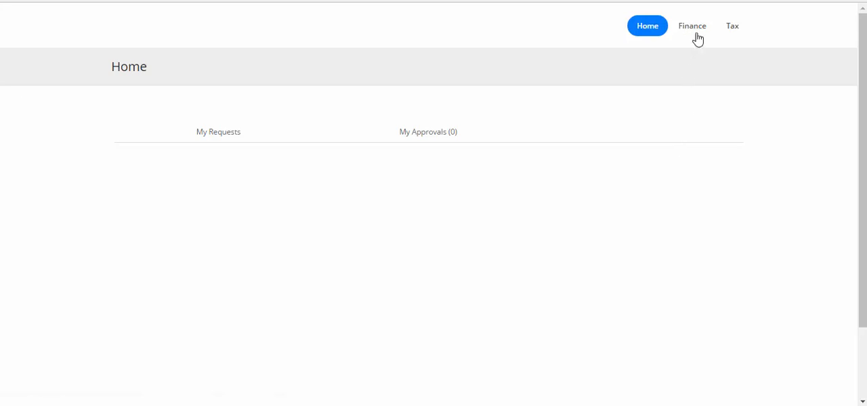
- Open the Receivables page in the Finance transactions and look through the invoice list
click(693, 33)
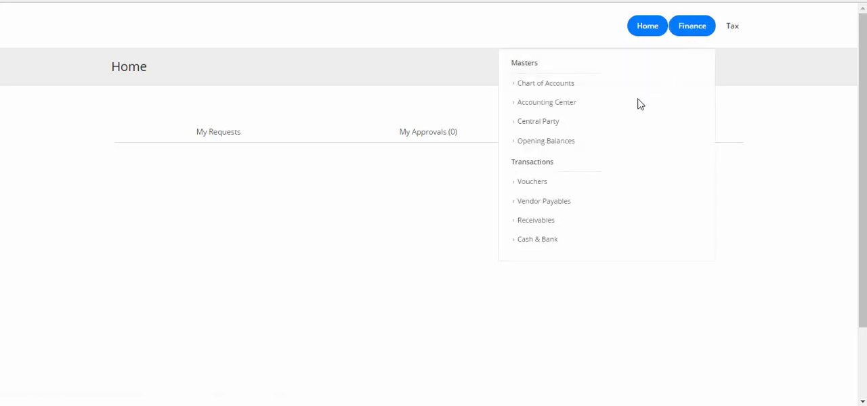
click(538, 225)
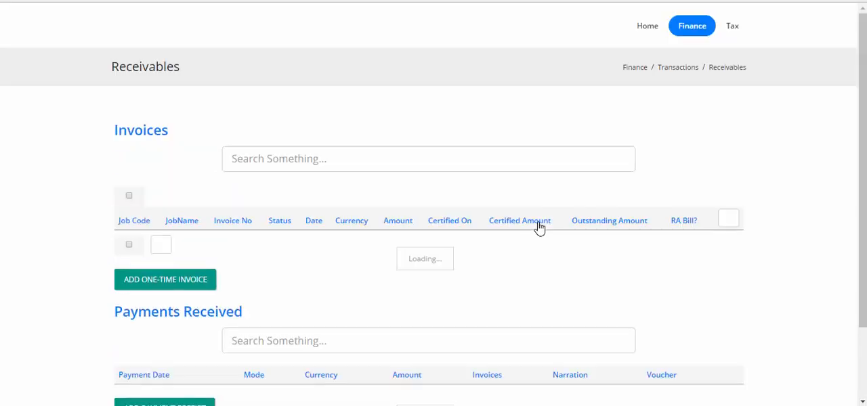
scroll(538, 227, down, 3)
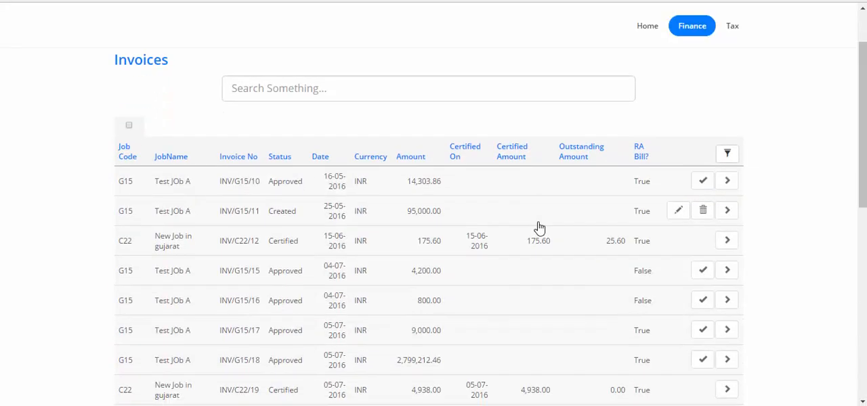
scroll(539, 227, down, 3)
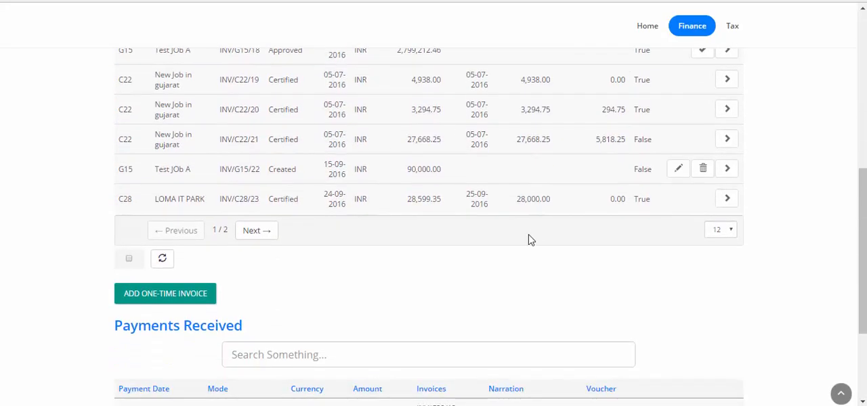
- Create a one-time invoice for job C28 : LOMA IT PARK with the invoice date 24-09-2016
click(143, 300)
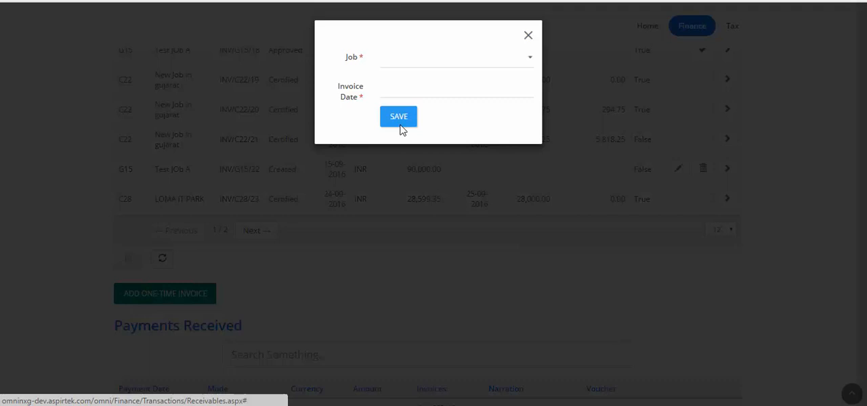
click(424, 60)
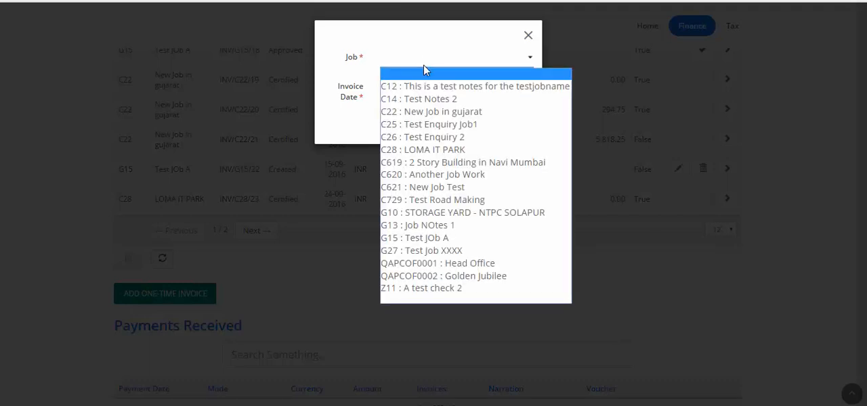
click(425, 151)
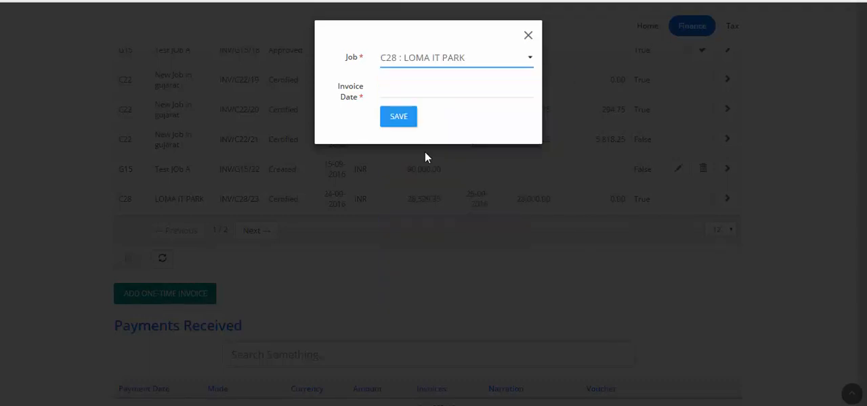
click(426, 89)
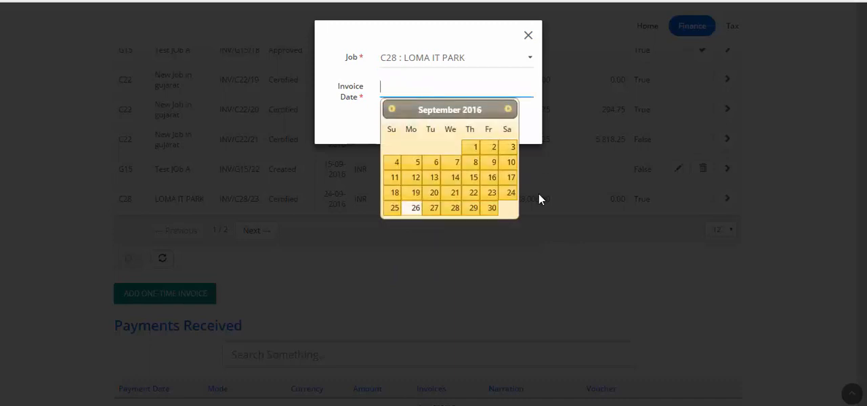
click(511, 195)
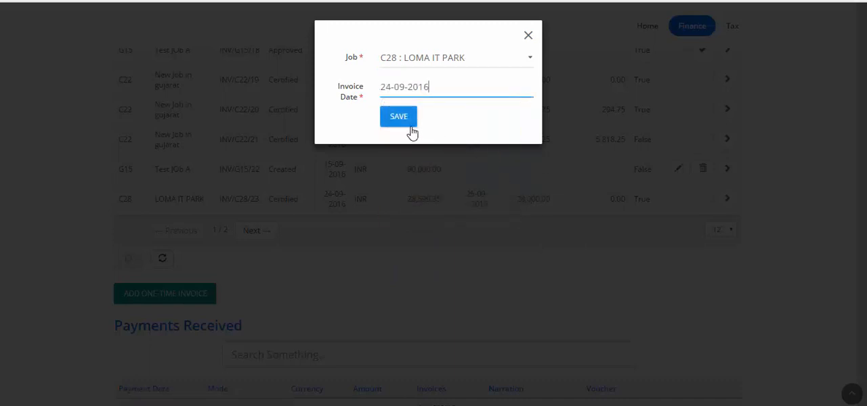
click(398, 117)
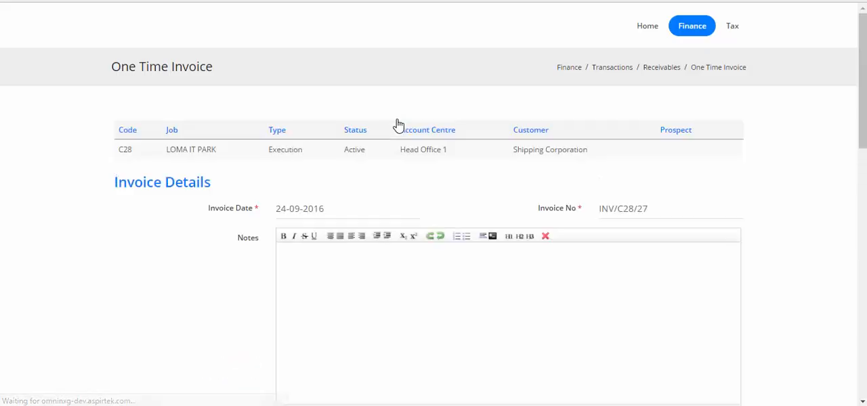
- Start a new invoice item described as "This is a line into the invoice" with the unit of measure LS : Lump Sum
scroll(398, 126, down, 6)
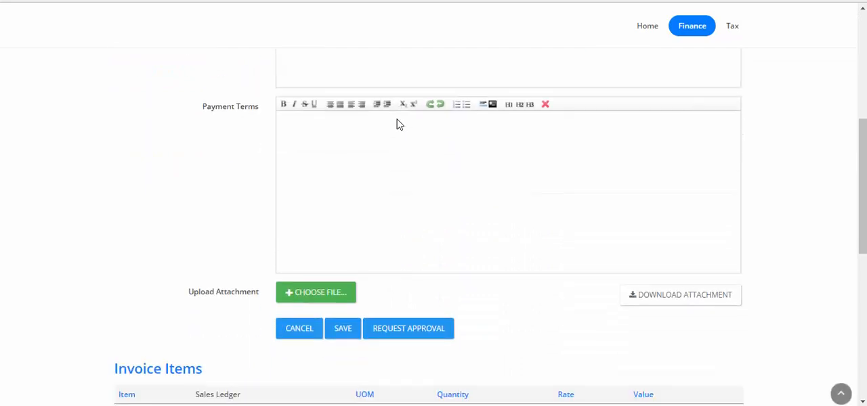
scroll(398, 119, down, 1)
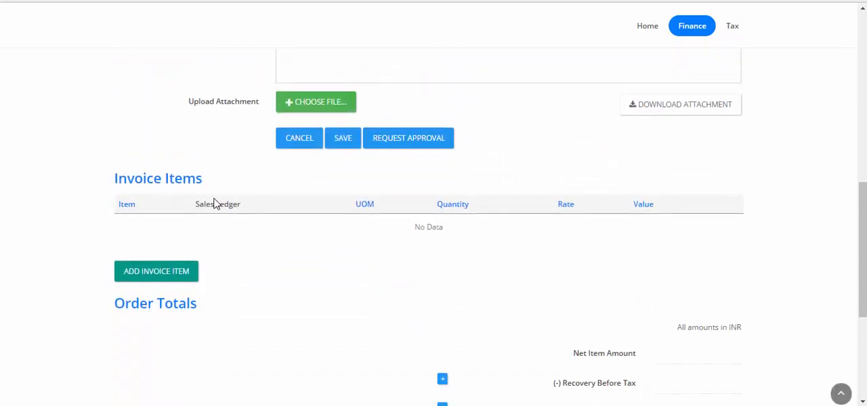
click(168, 278)
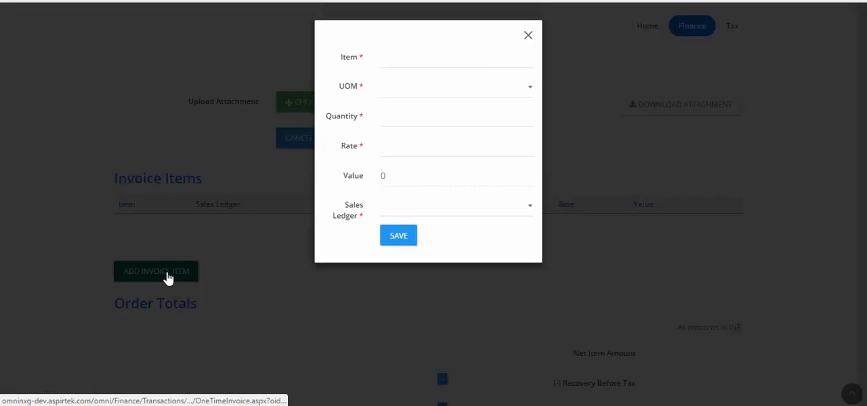
click(419, 62)
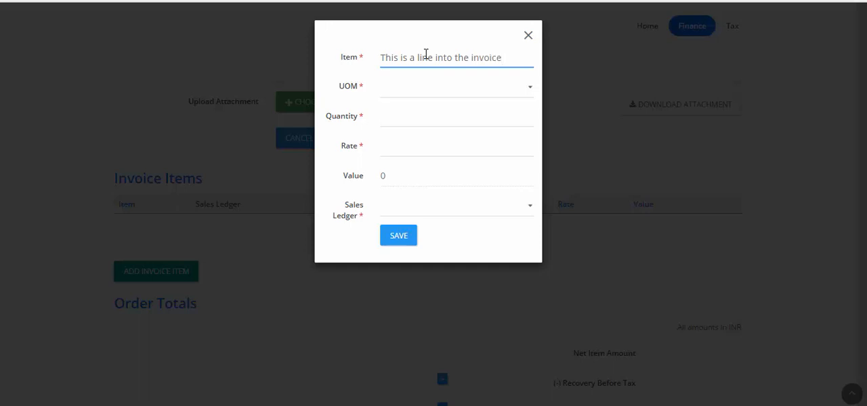
click(472, 88)
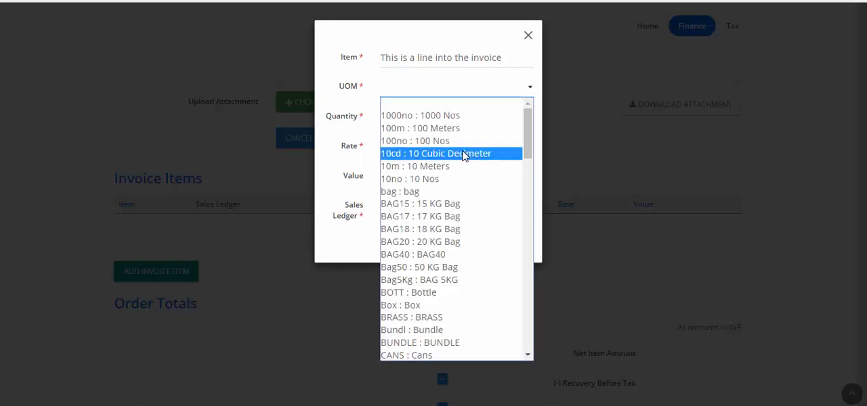
key(l)
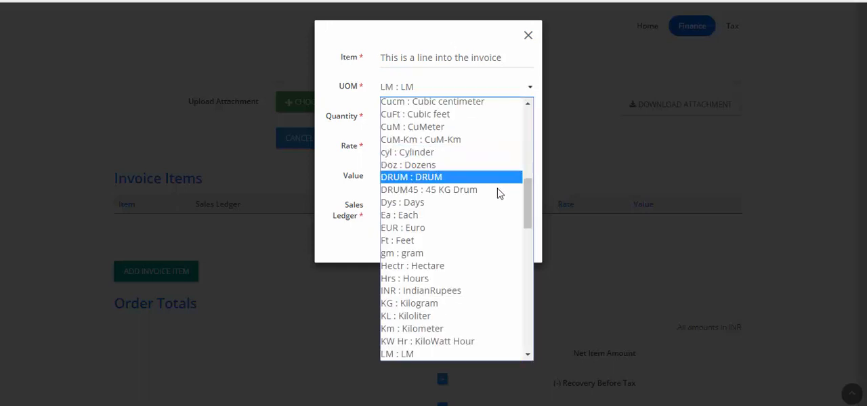
drag(525, 202, 518, 224)
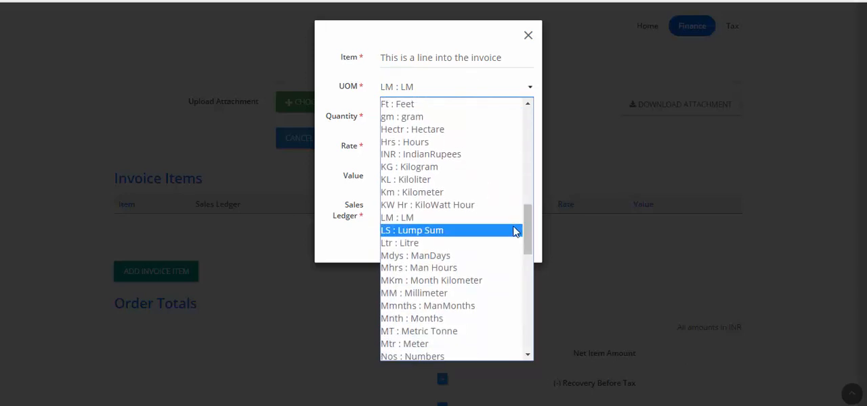
click(516, 229)
- Give the invoice item quantity 1, rate 30000 and the Contract Sales ledger, and save it
click(456, 118)
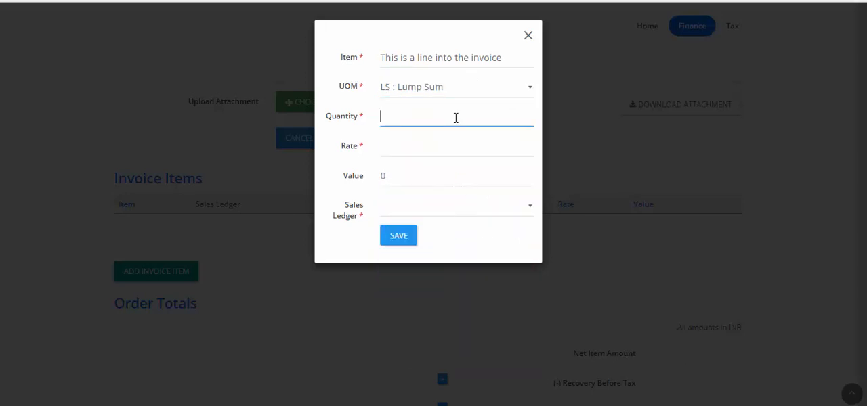
click(424, 149)
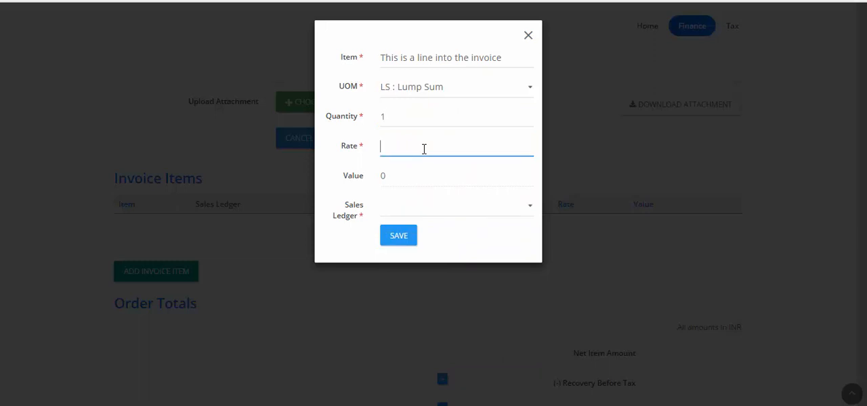
text(30000)
click(404, 217)
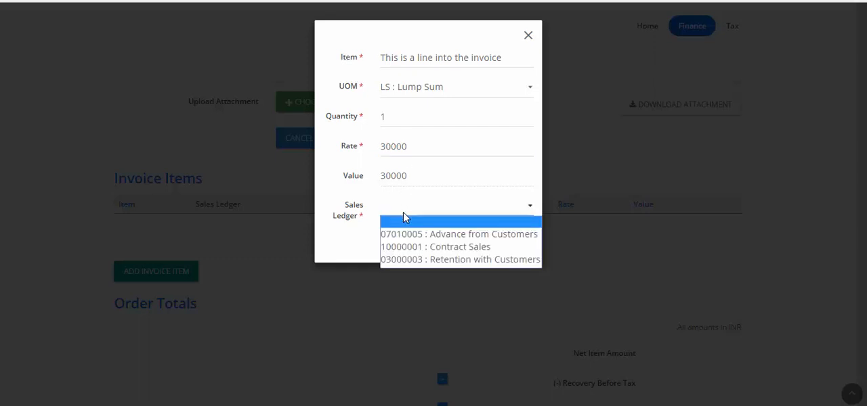
click(401, 249)
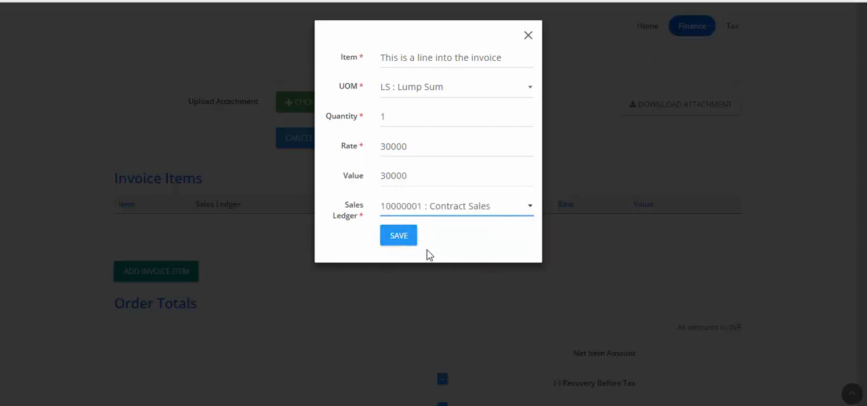
click(396, 241)
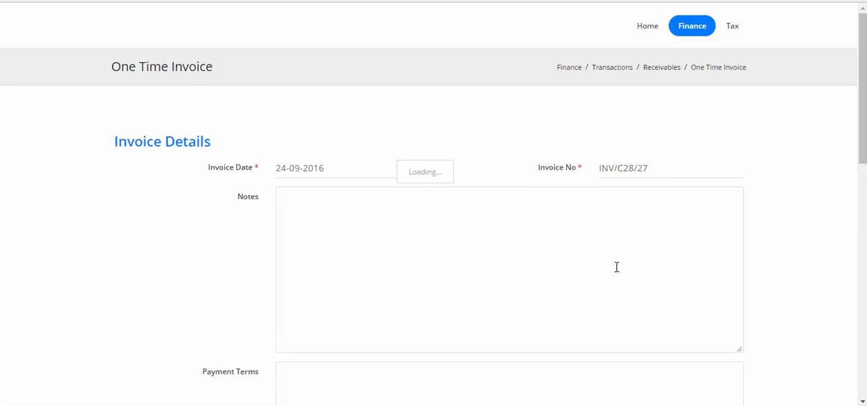
- Add SERVICE TAX @ 15% 2016-2017 to the order tax items and reload the invoice
scroll(617, 267, down, 10)
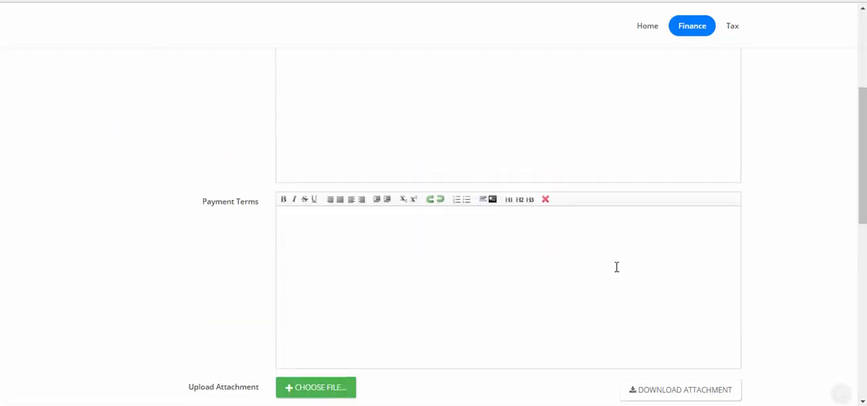
scroll(616, 271, down, 2)
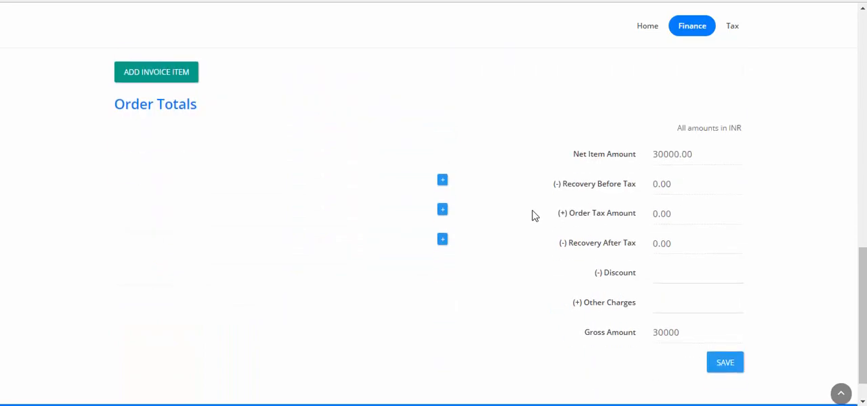
click(443, 211)
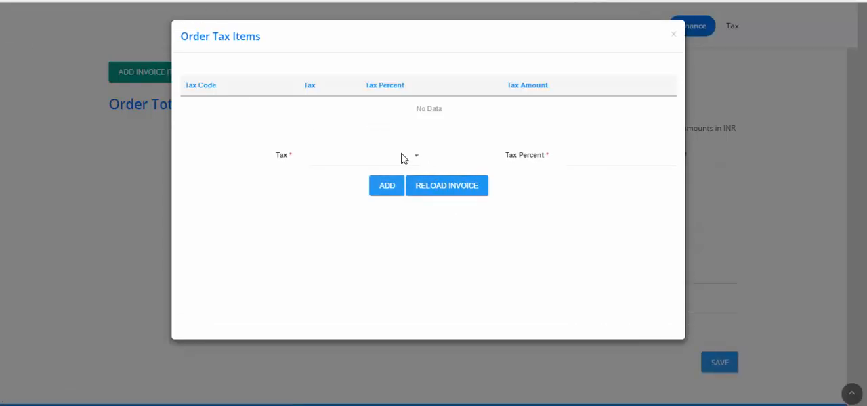
click(401, 160)
click(383, 184)
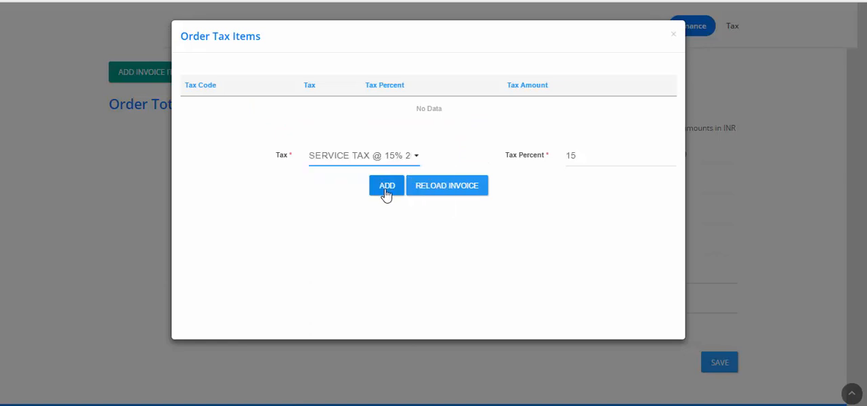
click(386, 194)
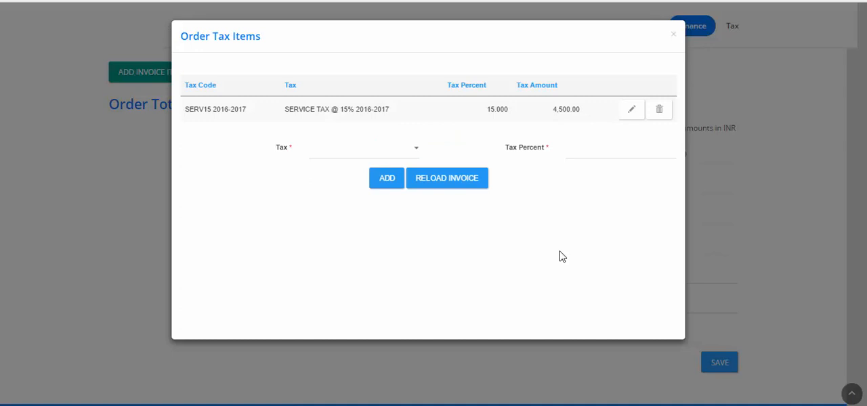
click(445, 188)
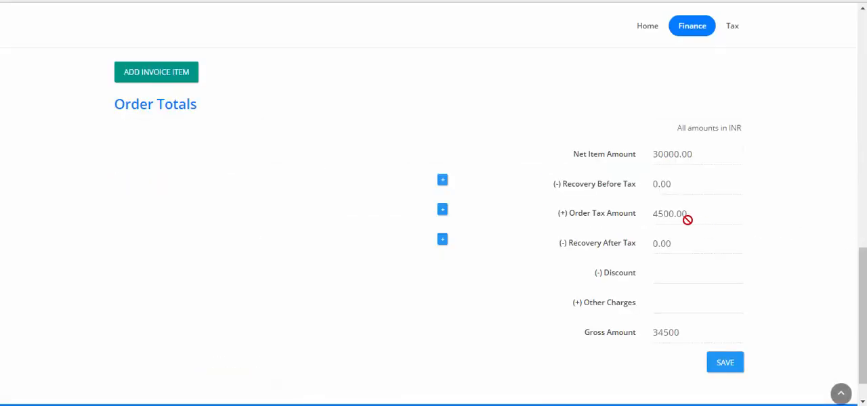
- Set the order discount to 50 and other charges to 150, and save the order totals
click(665, 271)
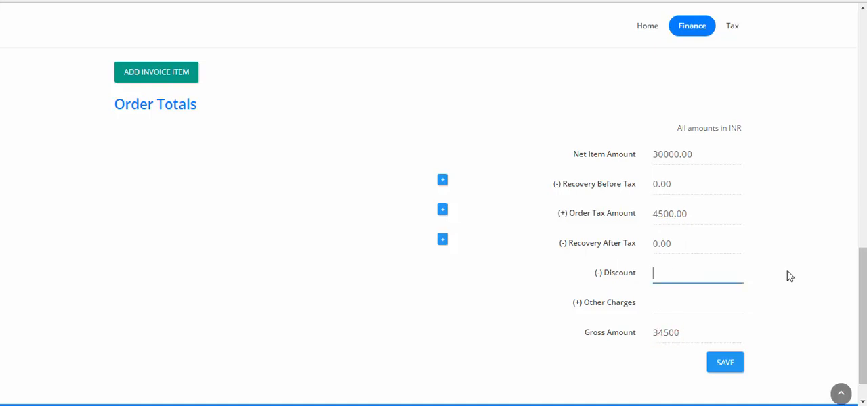
text(50)
key(Tab)
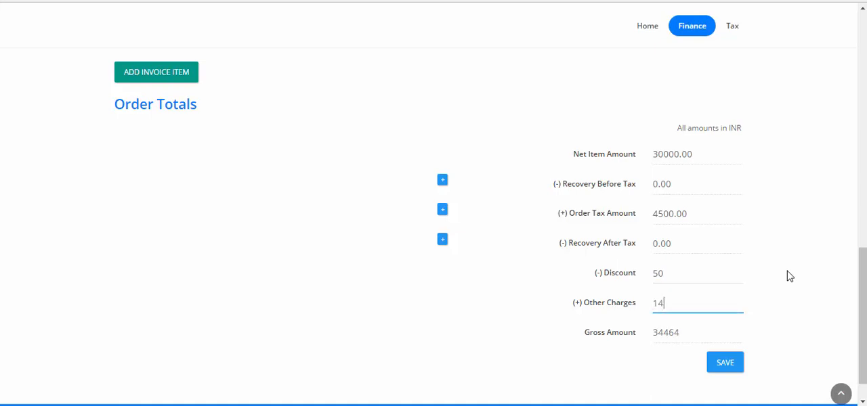
text(150)
click(724, 367)
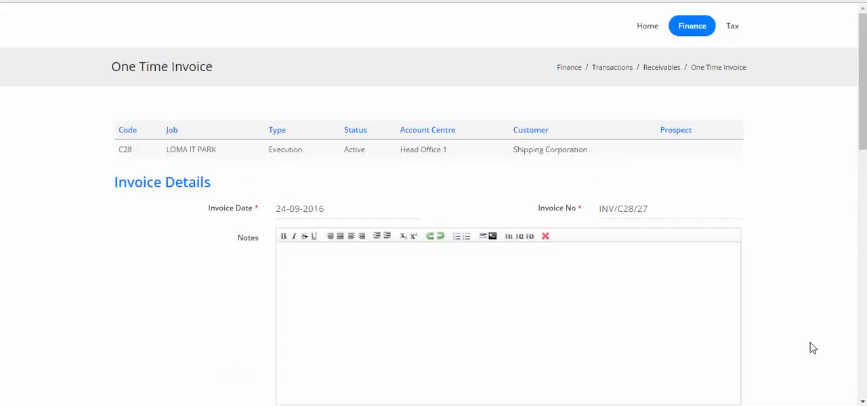
- Review the saved invoice's items, order totals and attachment section
scroll(767, 345, down, 10)
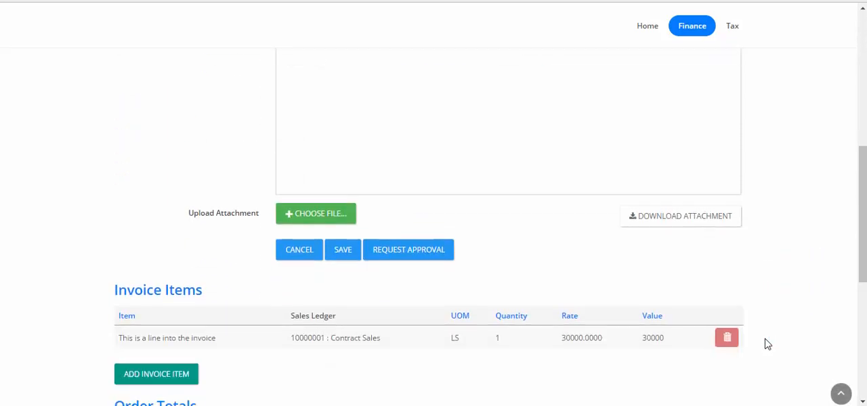
scroll(765, 336, down, 1)
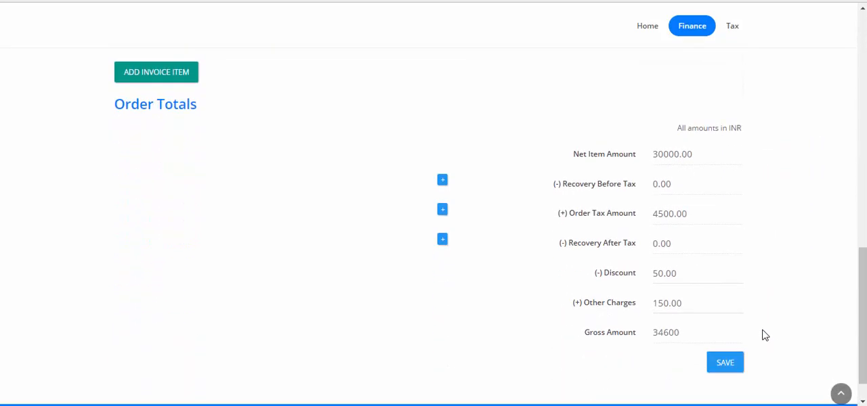
scroll(751, 336, up, 4)
scroll(615, 359, down, 3)
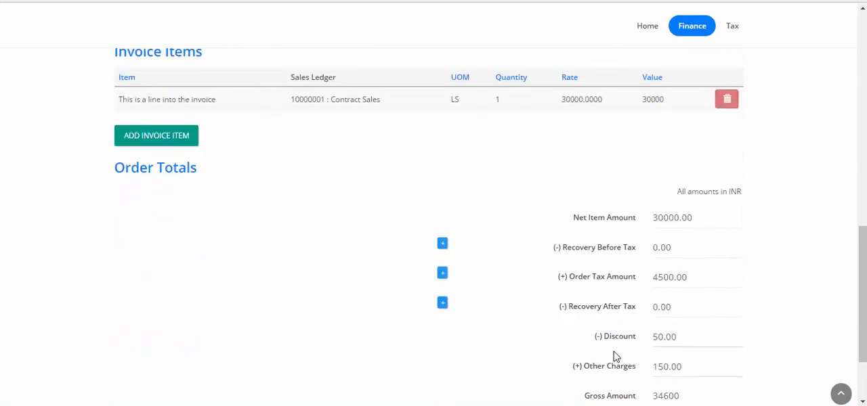
scroll(718, 313, up, 6)
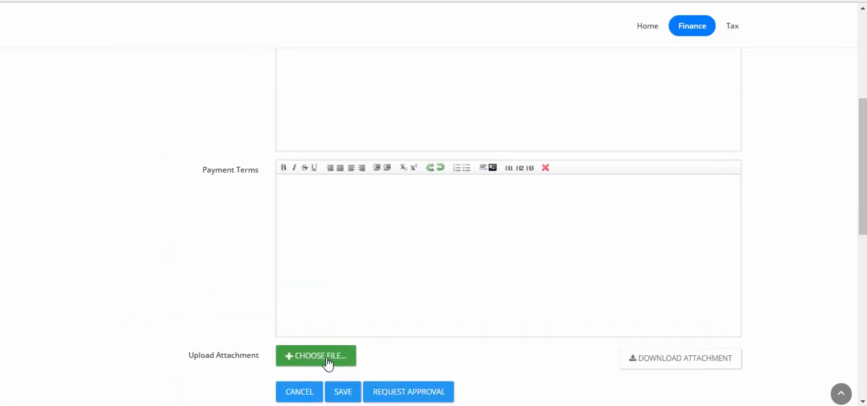
- Request approval for the saved one-time invoice of job C28 LOMA IT PARK
scroll(331, 360, down, 1)
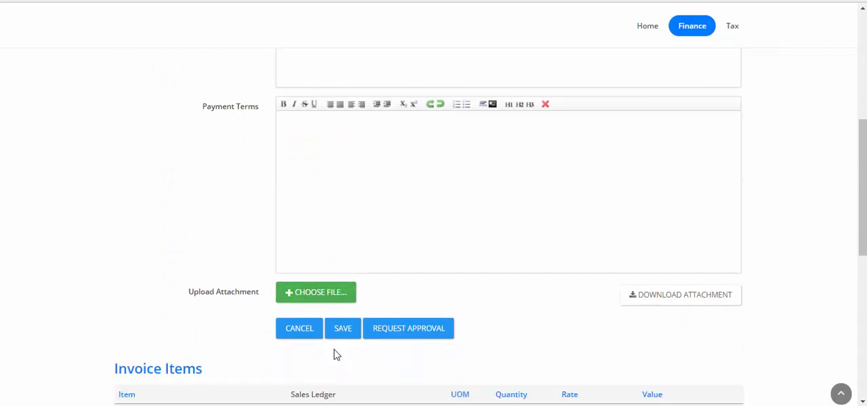
click(391, 337)
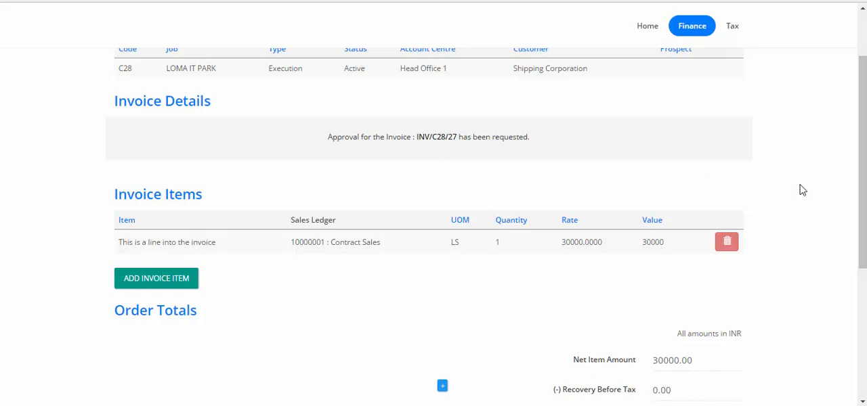
- Log out of the finance manager account and log in with the portaluser account
scroll(799, 188, down, 3)
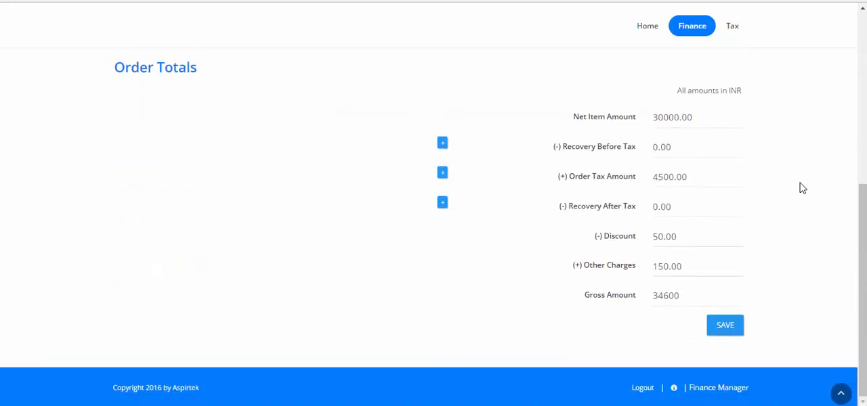
click(645, 391)
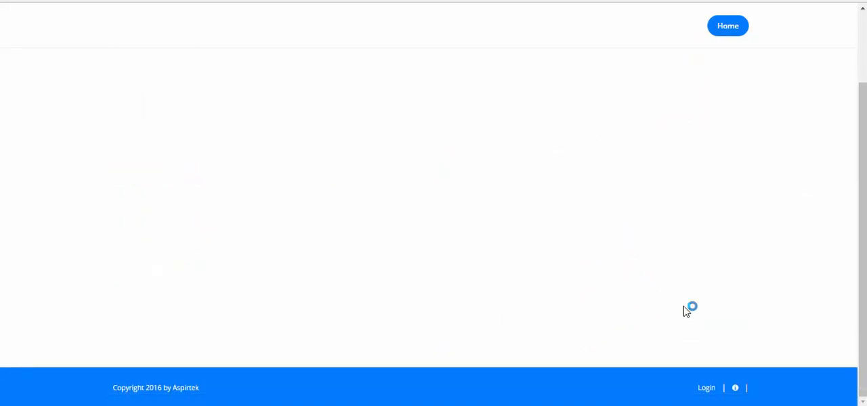
click(707, 388)
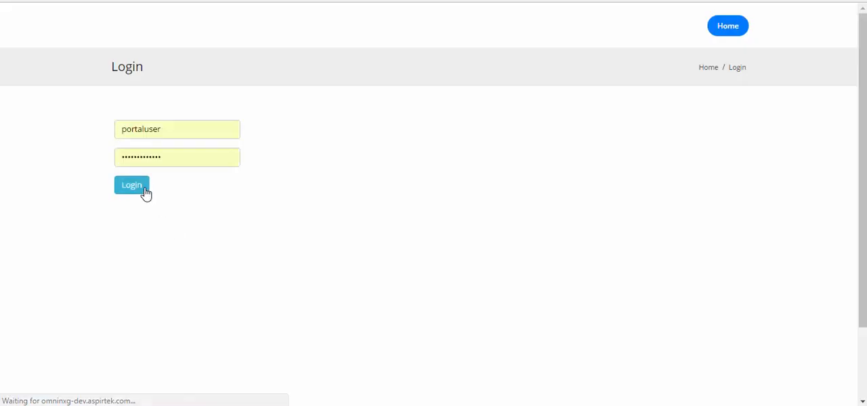
click(140, 188)
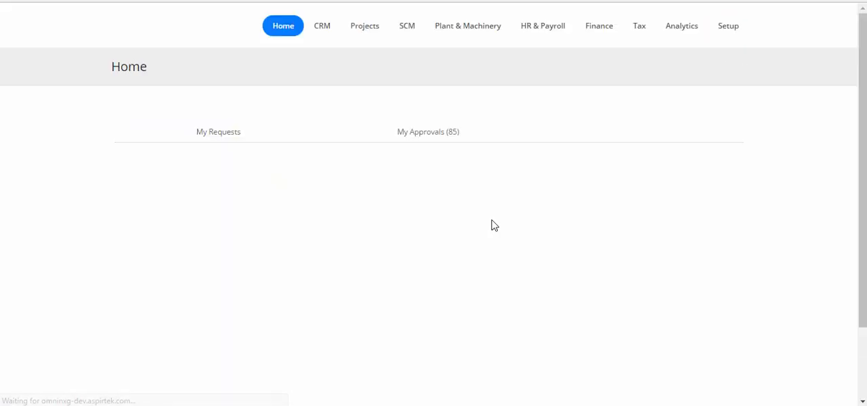
- Open the documents awaiting approval and review customer invoice INV/C28/27, including its items, tax and totals
click(427, 140)
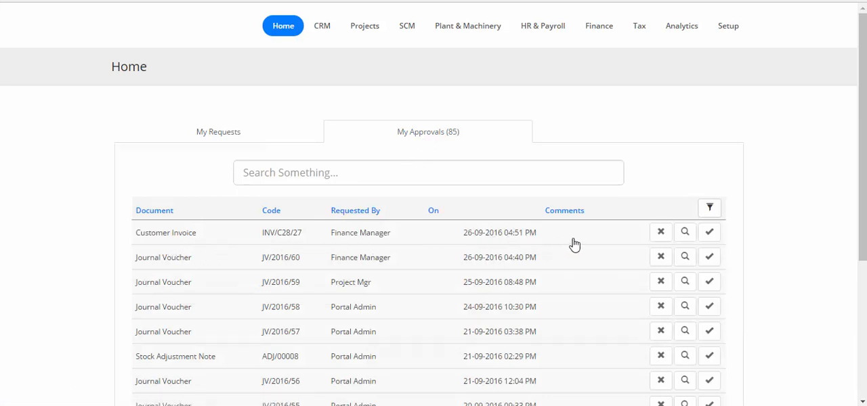
click(686, 233)
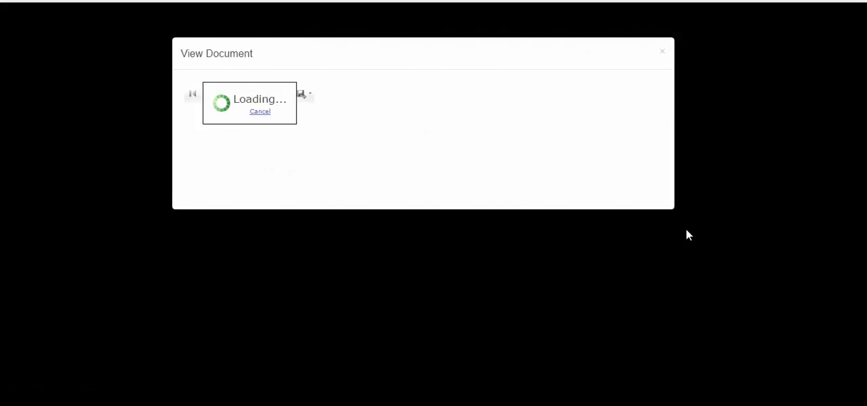
scroll(565, 233, down, 3)
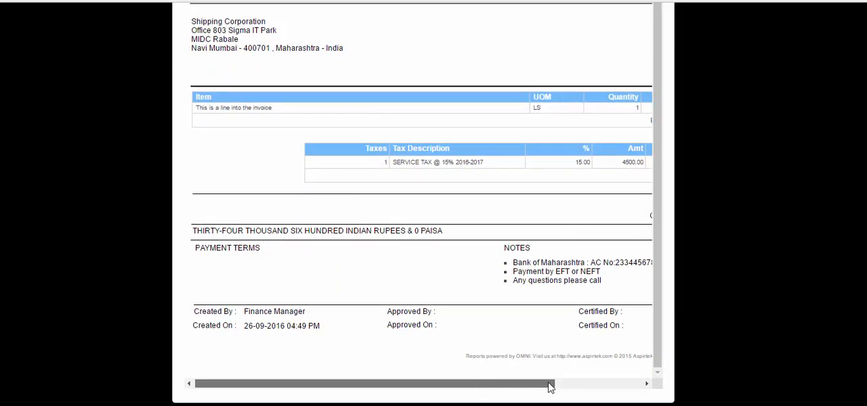
drag(548, 384, 655, 386)
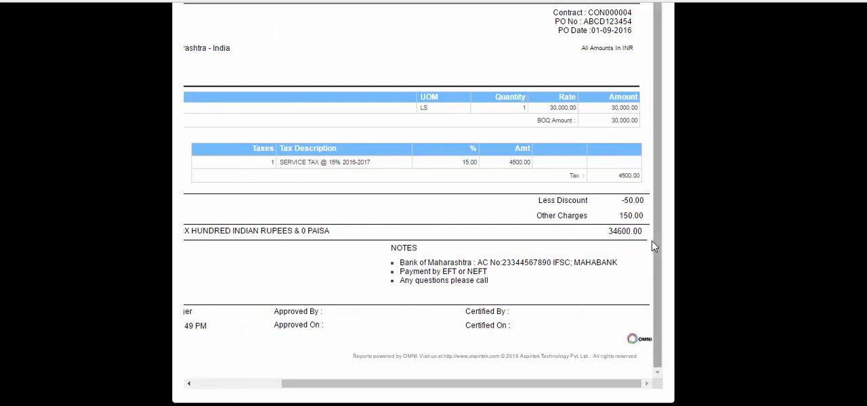
scroll(652, 245, up, 1)
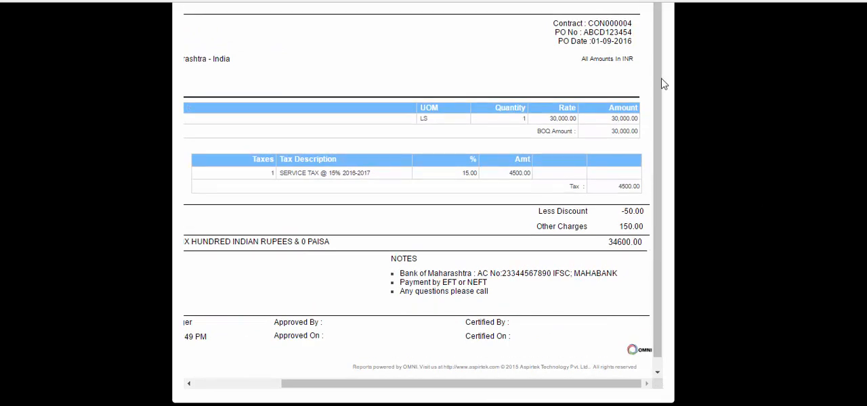
scroll(658, 57, up, 4)
click(663, 54)
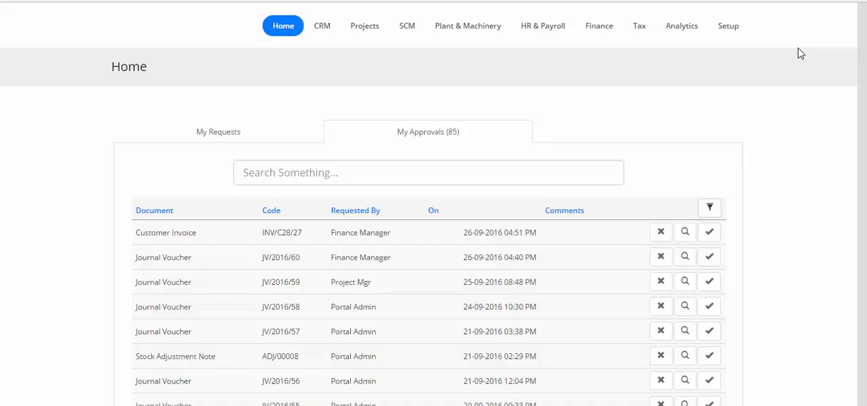
- Approve customer invoice INV/C28/27 with a comment and save the approval
click(710, 232)
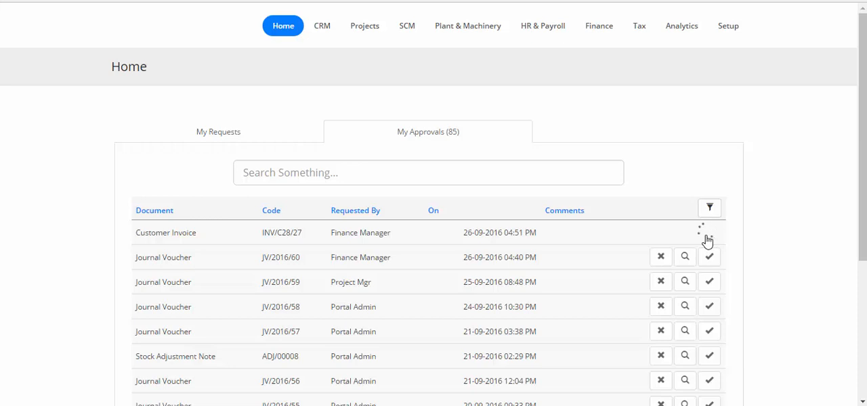
click(584, 233)
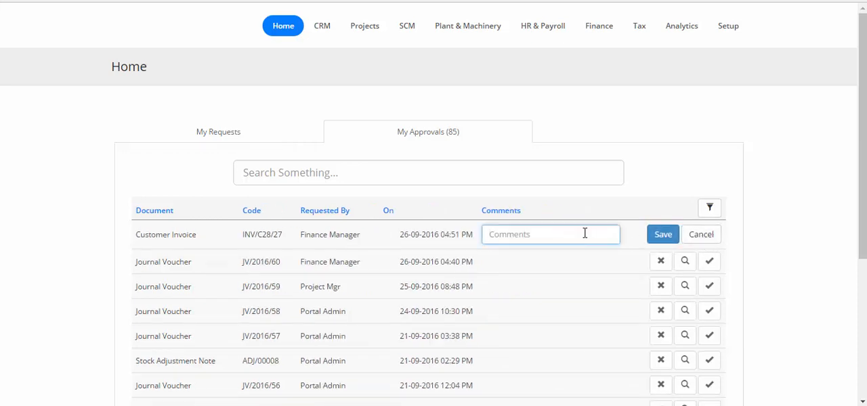
text(This is OK)
click(670, 231)
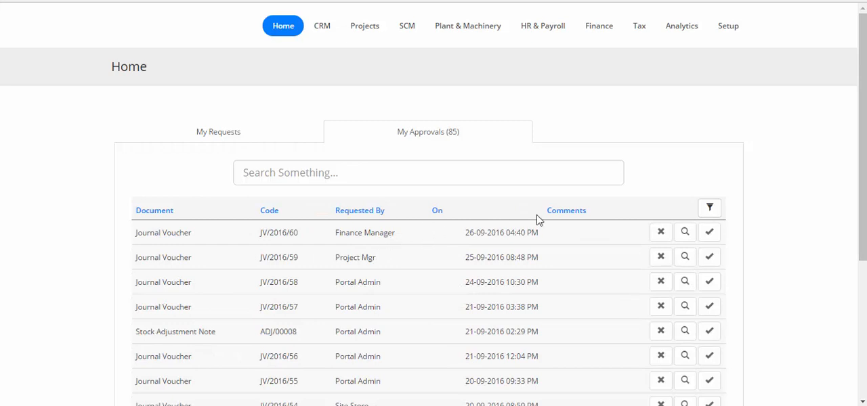
- Log out of the approver account and log back in with the finance manager's username
scroll(543, 213, down, 1)
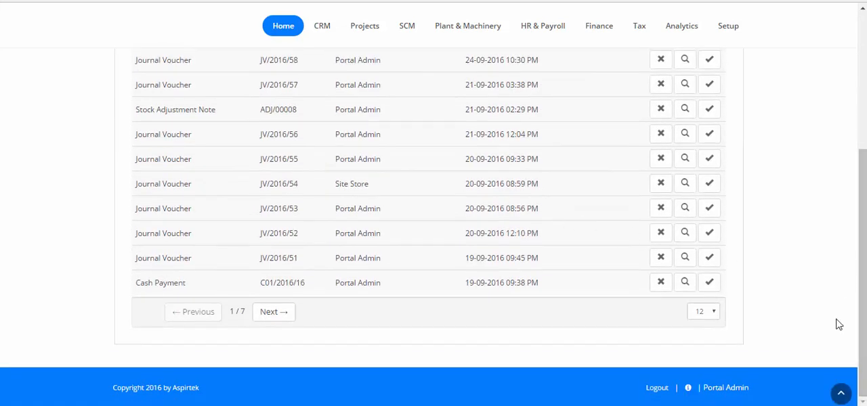
click(655, 390)
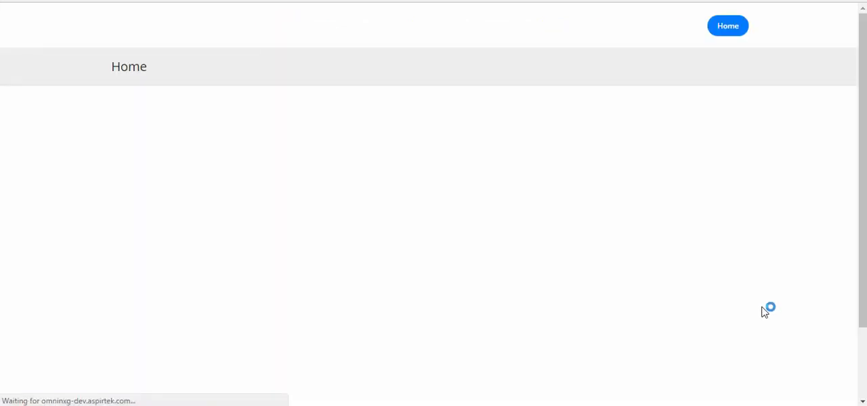
click(706, 388)
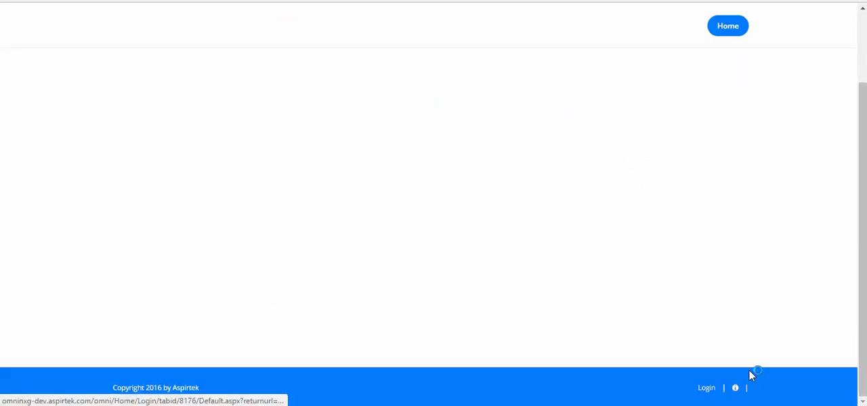
click(116, 129)
key(ctrl+a)
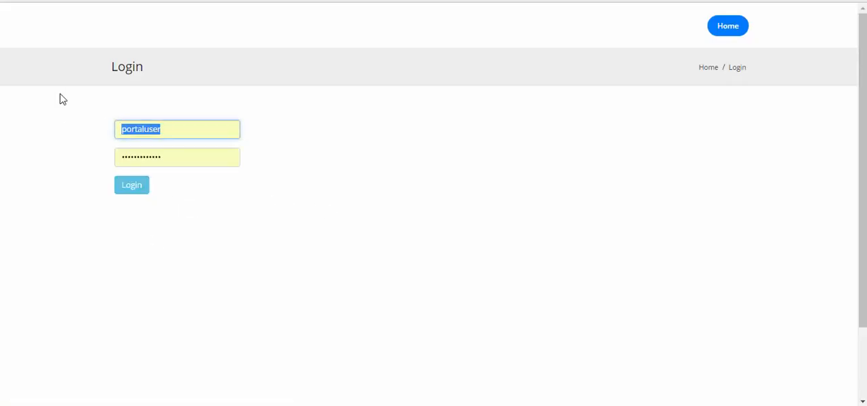
text(finance)
click(130, 186)
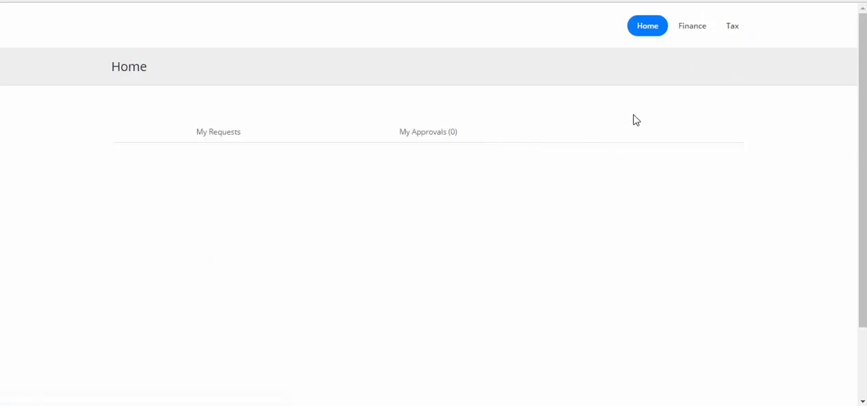
- Open the finance receivables and search the invoices for Loma
mouse_move(678, 37)
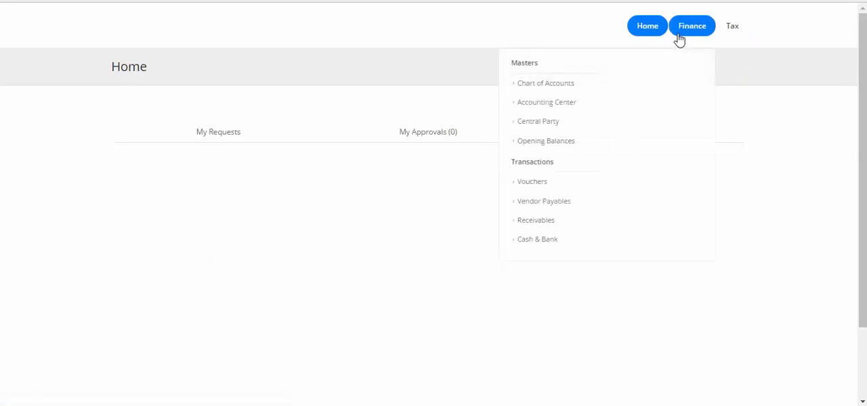
click(544, 225)
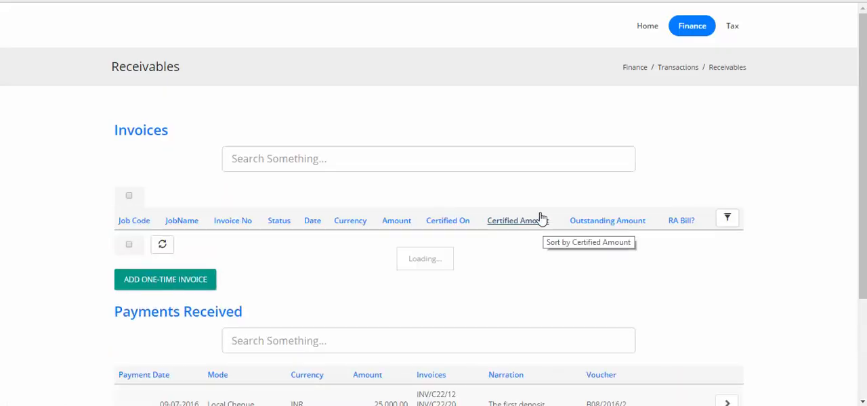
click(490, 163)
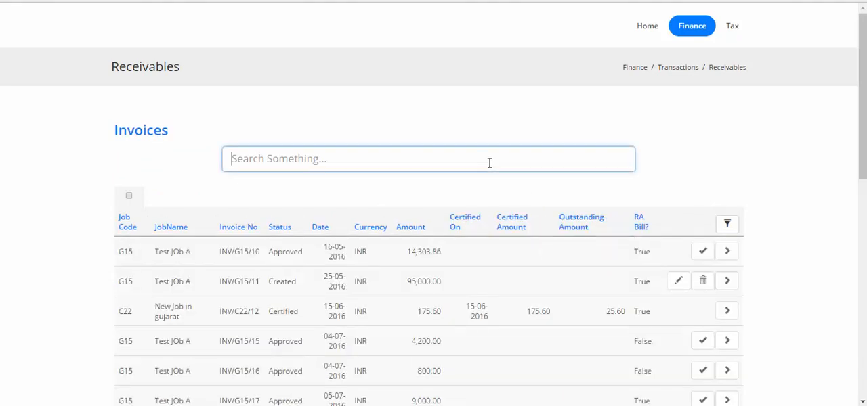
text(Loma)
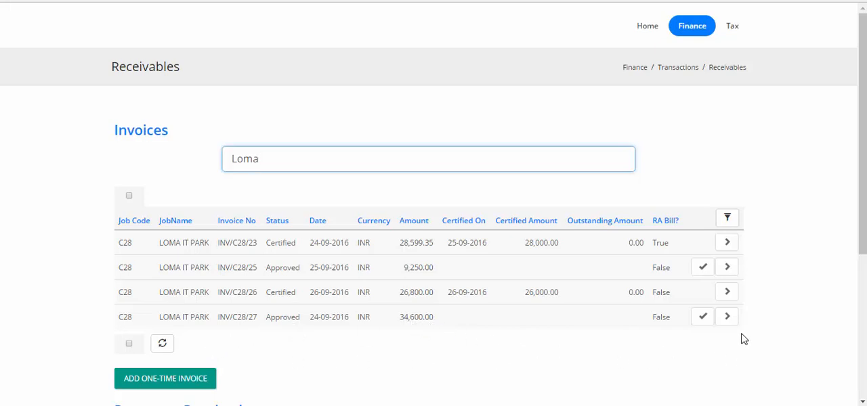
- View approved invoice INV/C28/27, examining its totals, approval details and available export formats
click(728, 317)
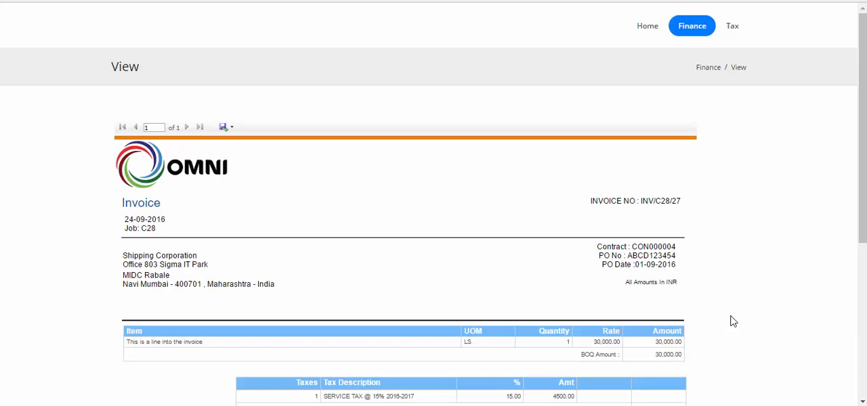
scroll(731, 322, down, 3)
scroll(732, 323, down, 2)
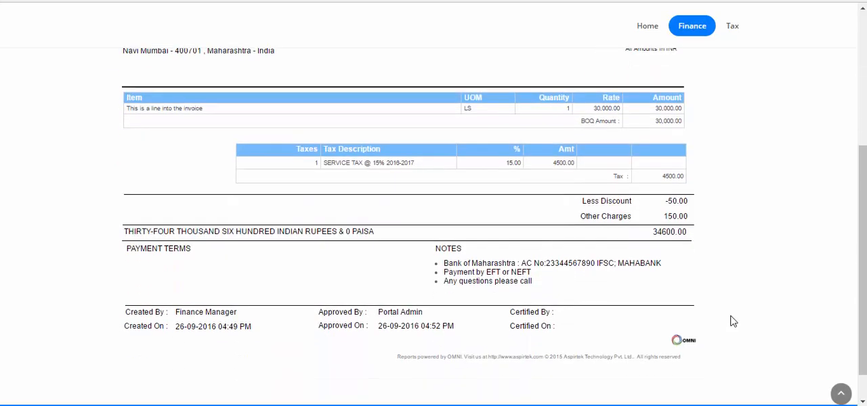
scroll(732, 322, up, 5)
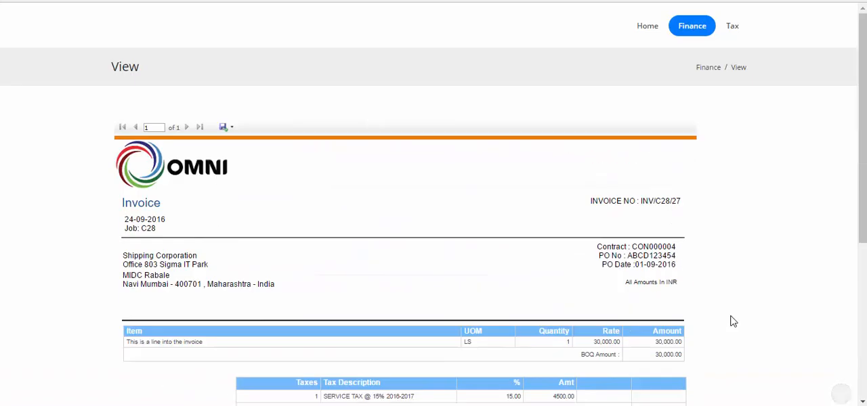
click(226, 128)
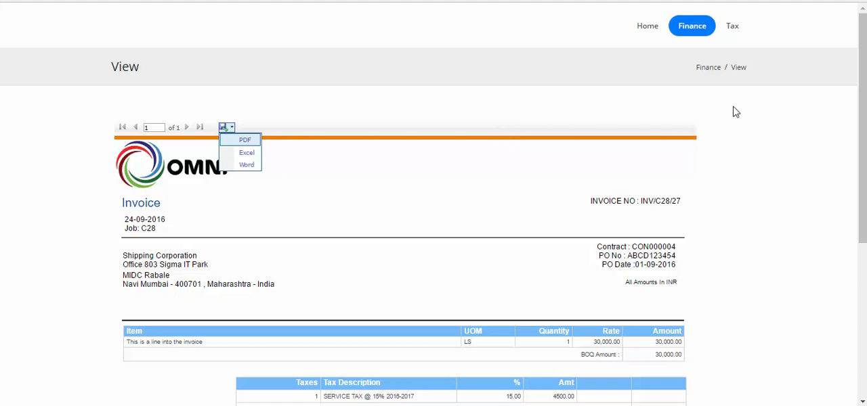
- Return from the invoice view to the receivables and filter the invoice list by Loma again
click(689, 34)
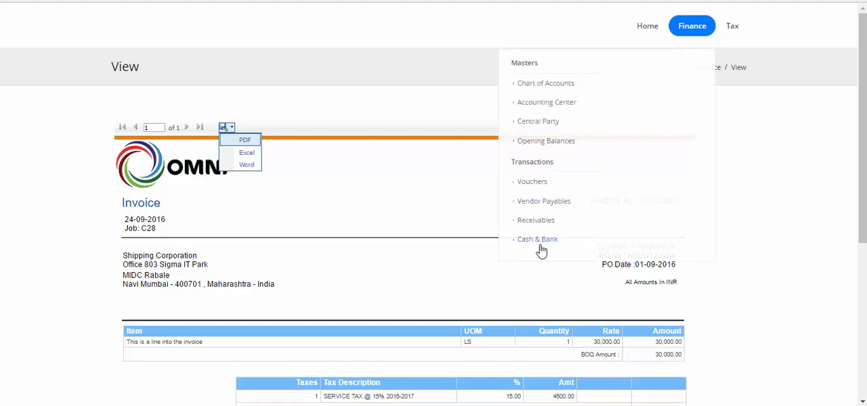
click(537, 222)
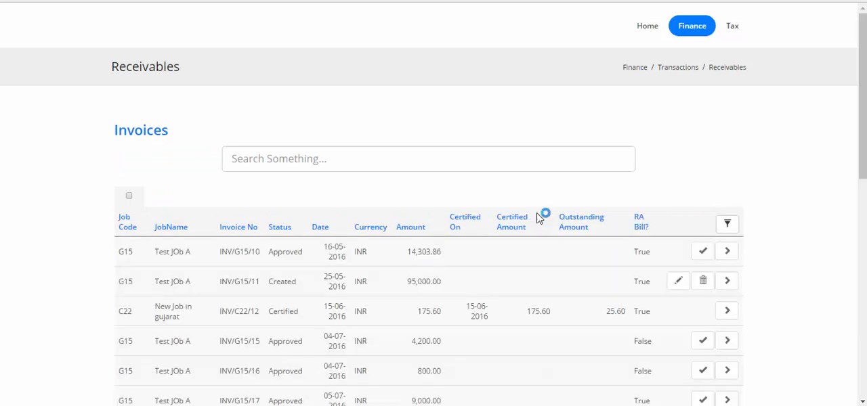
scroll(535, 213, down, 1)
scroll(474, 176, up, 1)
click(449, 157)
text(L)
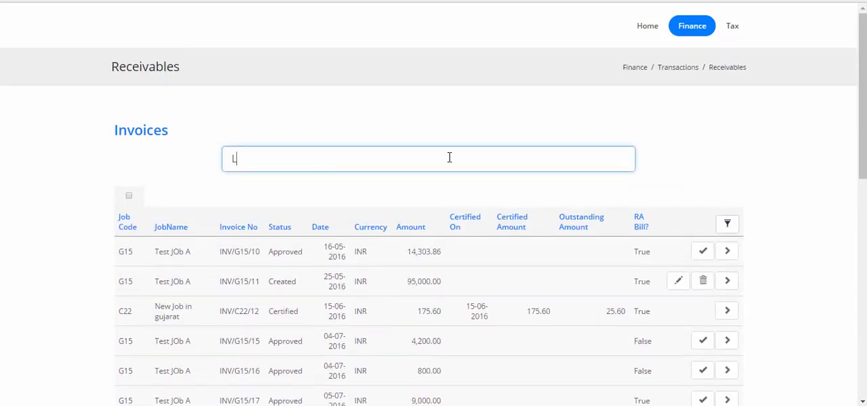
text(oma)
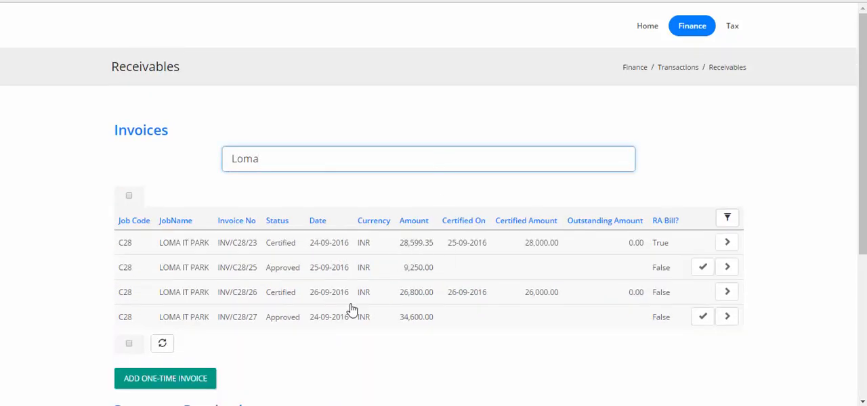
- Certify invoice INV/C28/27 with a certified amount of 34000 and close the certification dialog
click(703, 317)
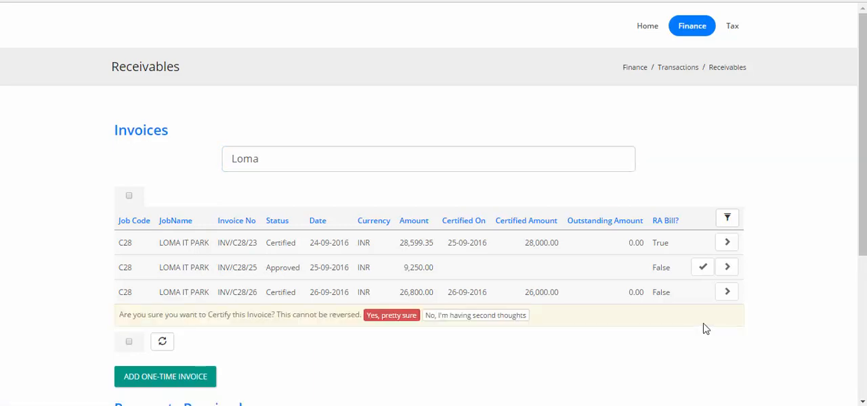
click(406, 316)
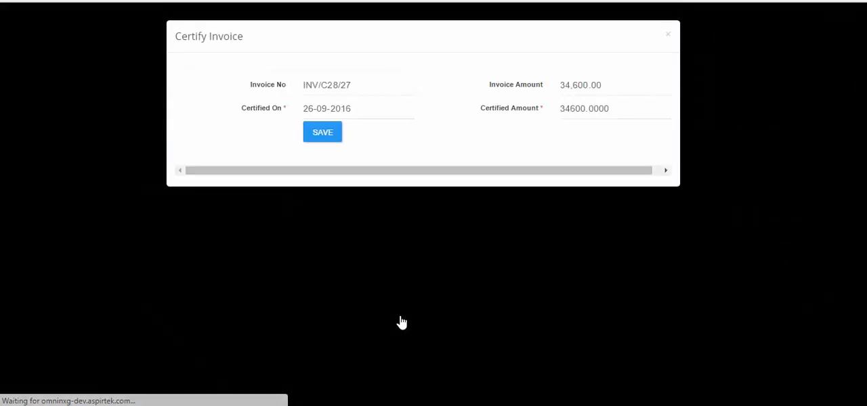
click(564, 116)
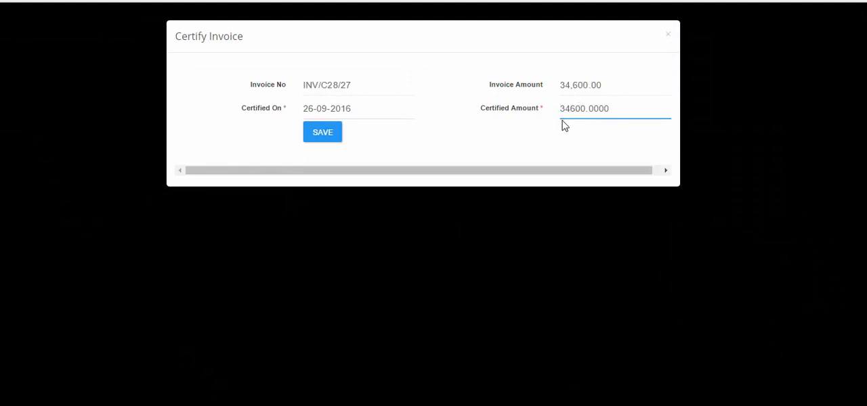
drag(570, 112, 633, 111)
text(0)
click(321, 134)
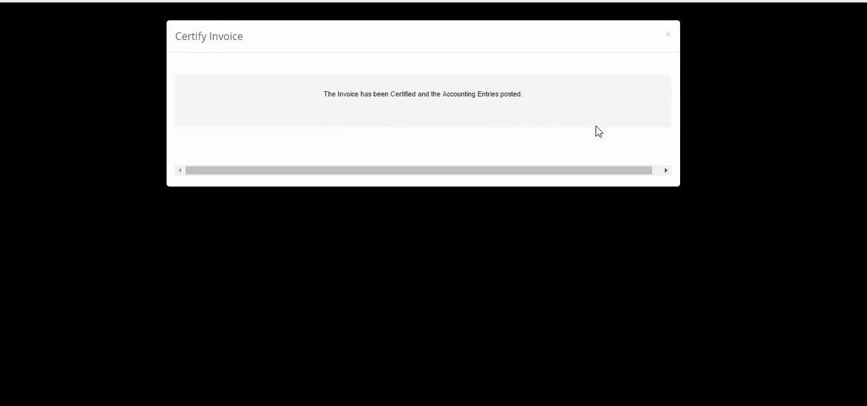
click(671, 41)
- Open the finance vouchers, sort them by date with the newest first, and examine the entries of journal voucher JV/2016/61
mouse_move(689, 34)
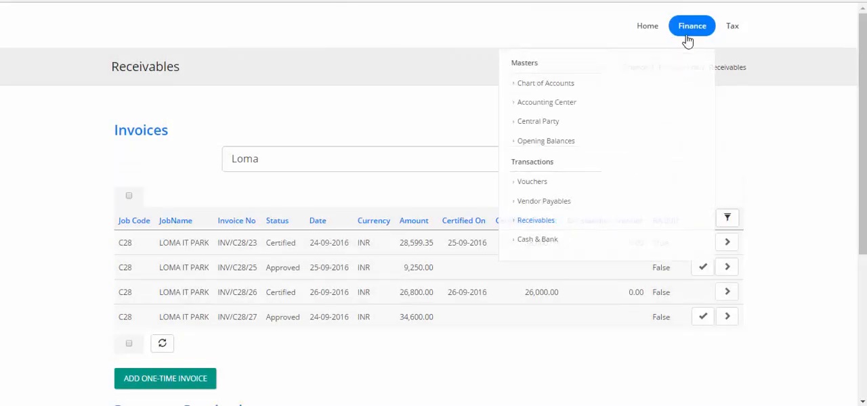
click(537, 183)
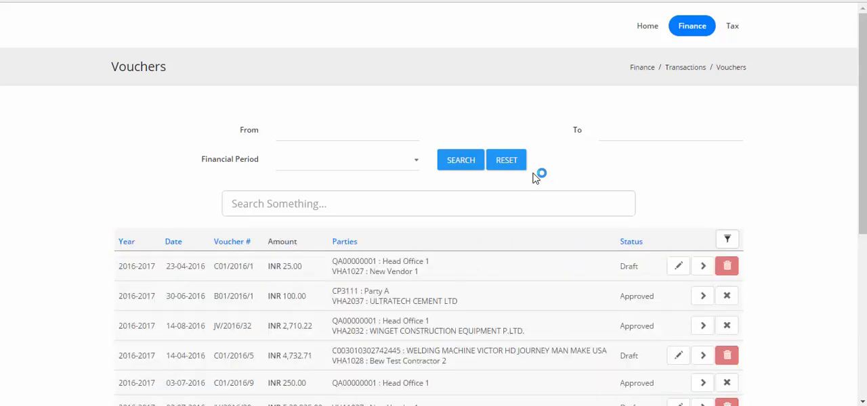
click(180, 249)
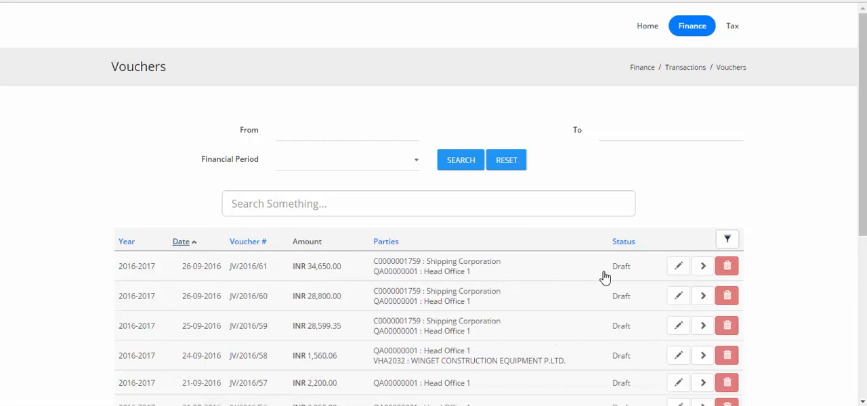
click(703, 269)
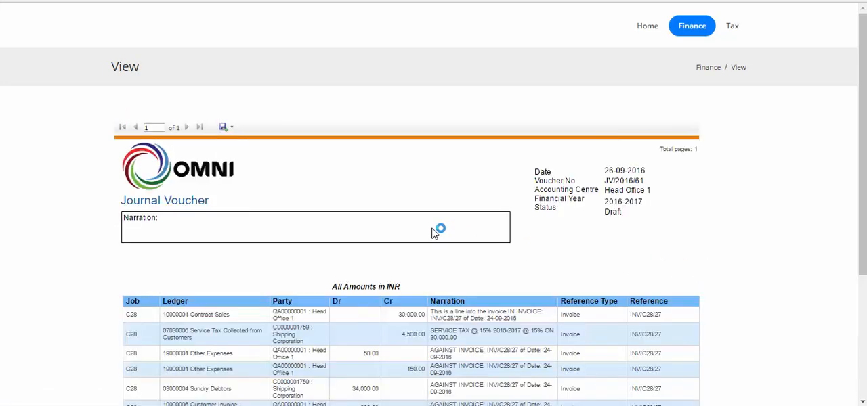
scroll(435, 235, down, 2)
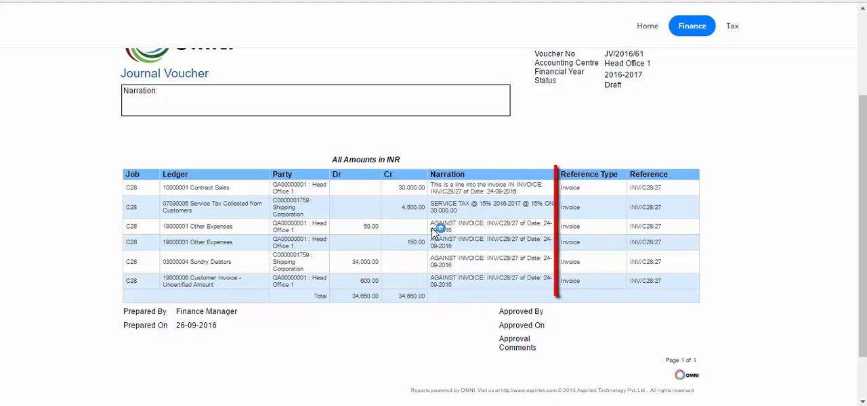